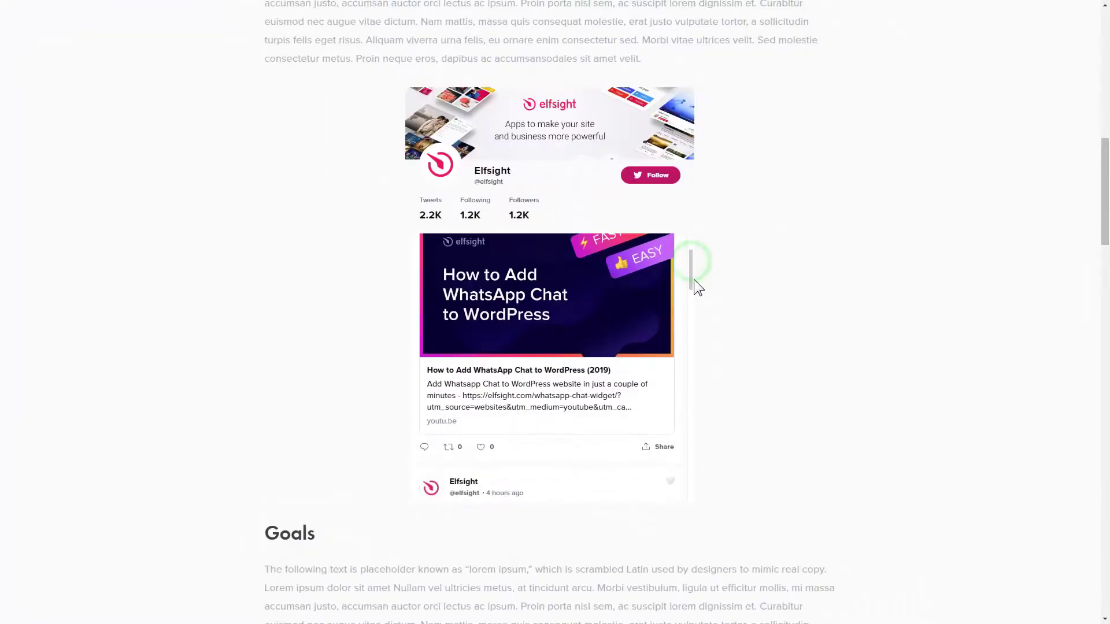
pyautogui.moveTo(694, 280); pyautogui.dragTo(695, 480)
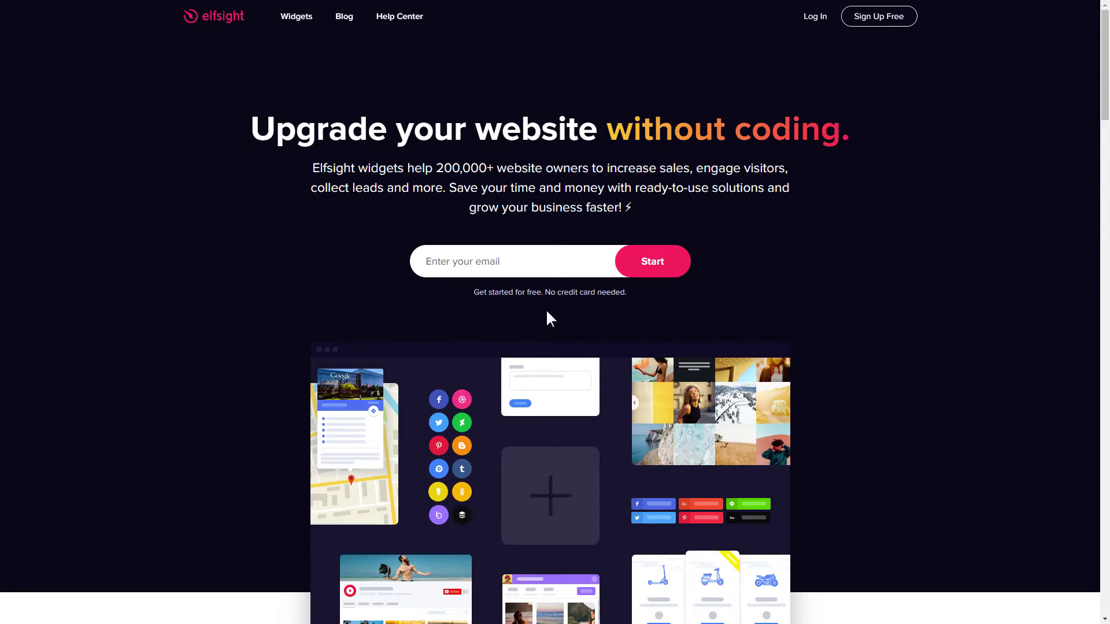
pyautogui.moveTo(296, 15)
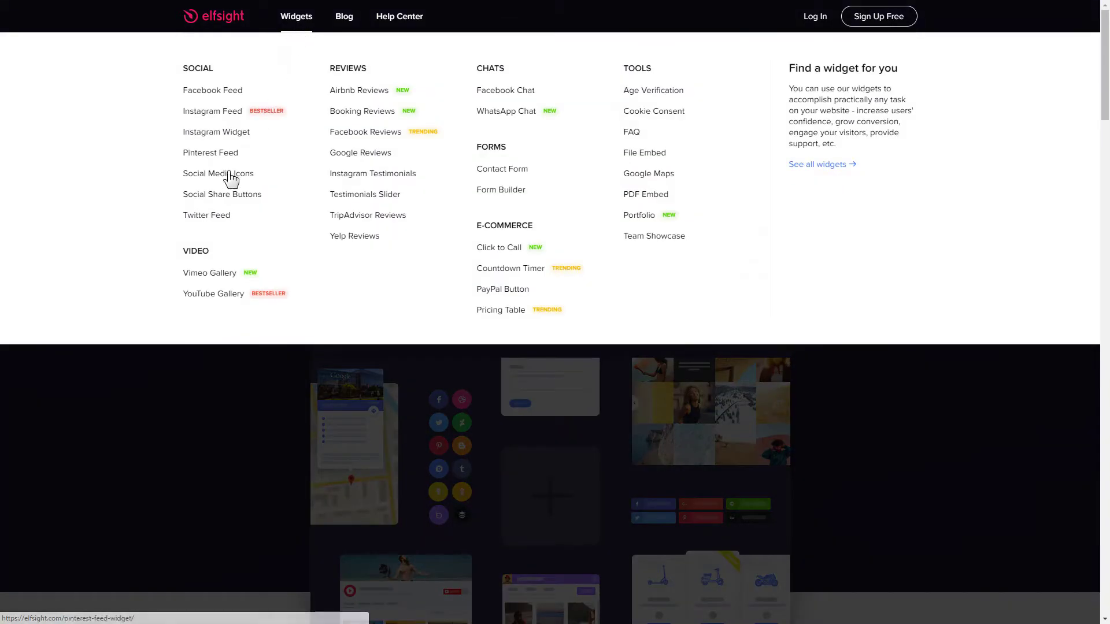
# - Go to the Twitter Feed widget page and start creating a new Twitter Feed widget
pyautogui.click(206, 220)
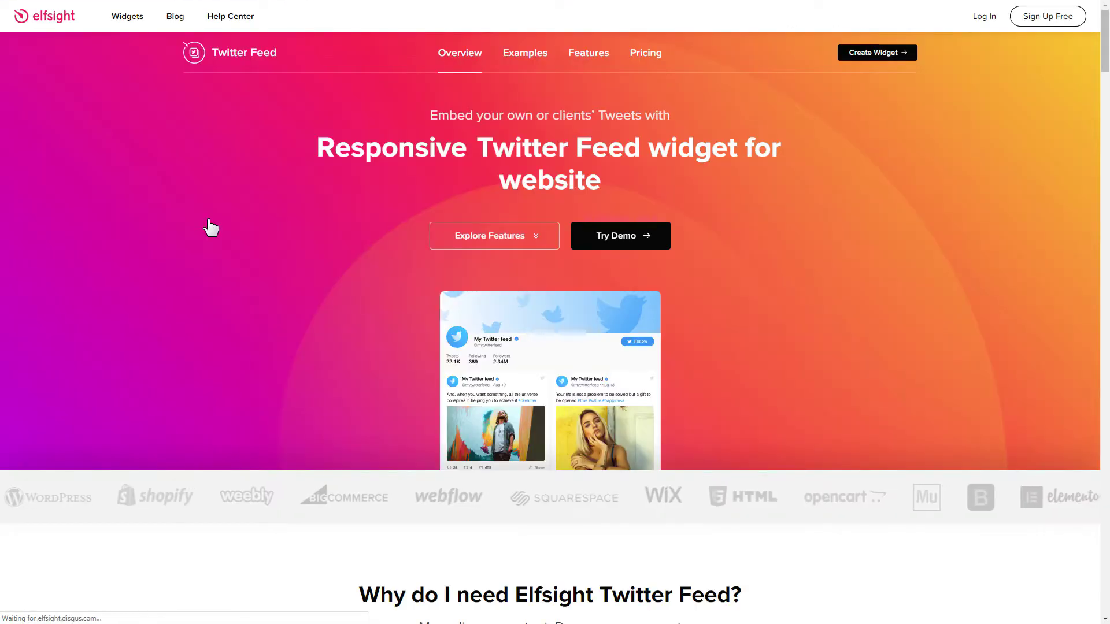
pyautogui.click(873, 61)
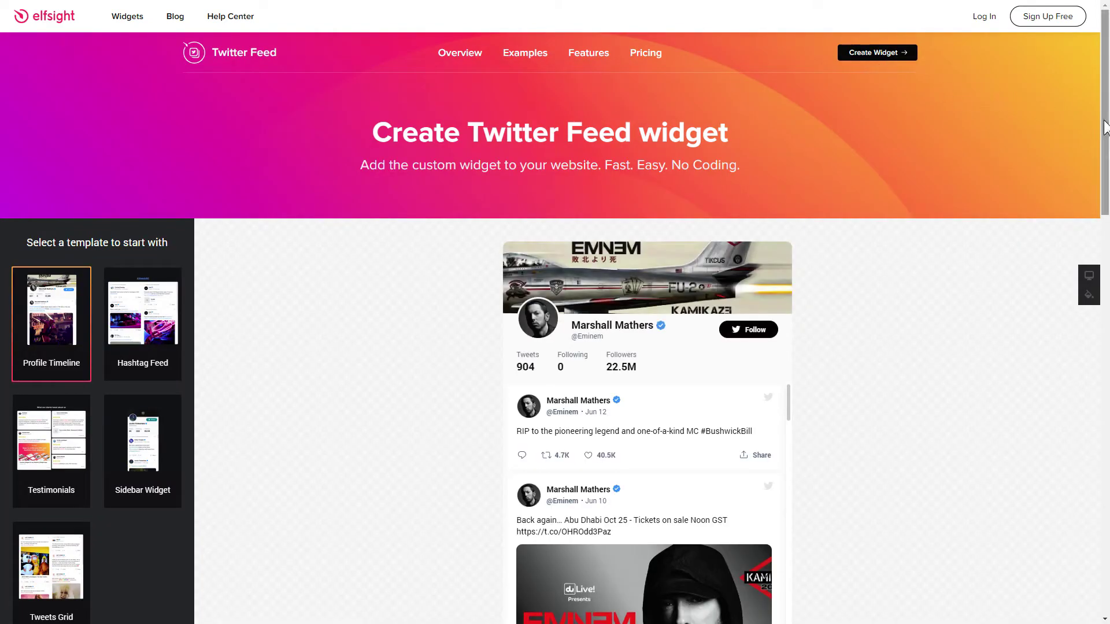
pyautogui.scroll(-2, 1104, 173)
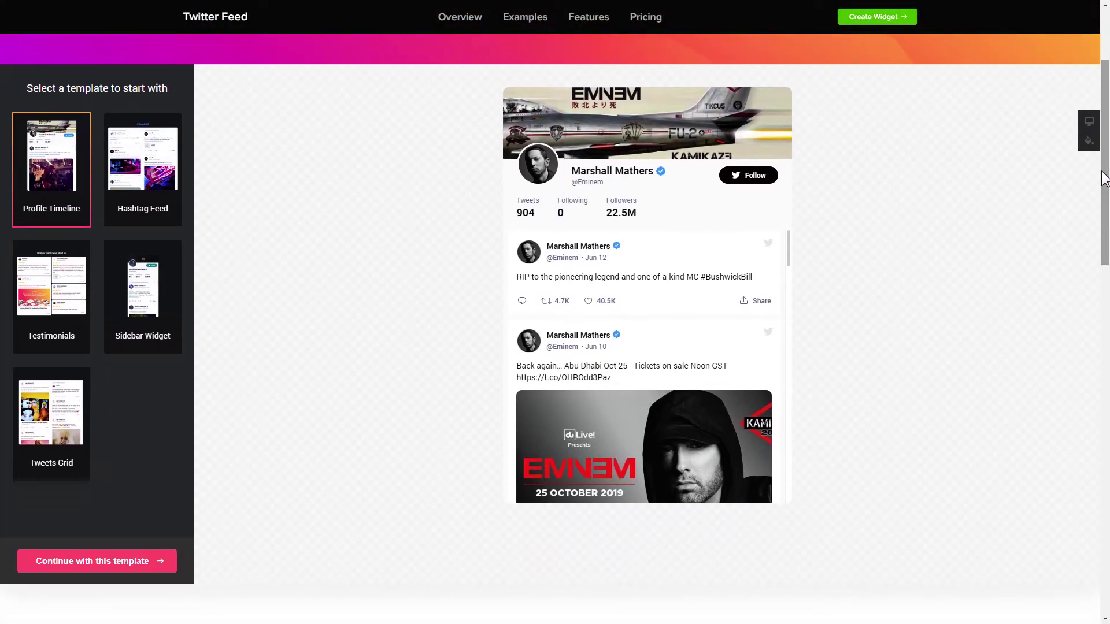
# - Preview the Hashtag Feed and Testimonials templates, then continue with the Profile Timeline template
pyautogui.click(143, 228)
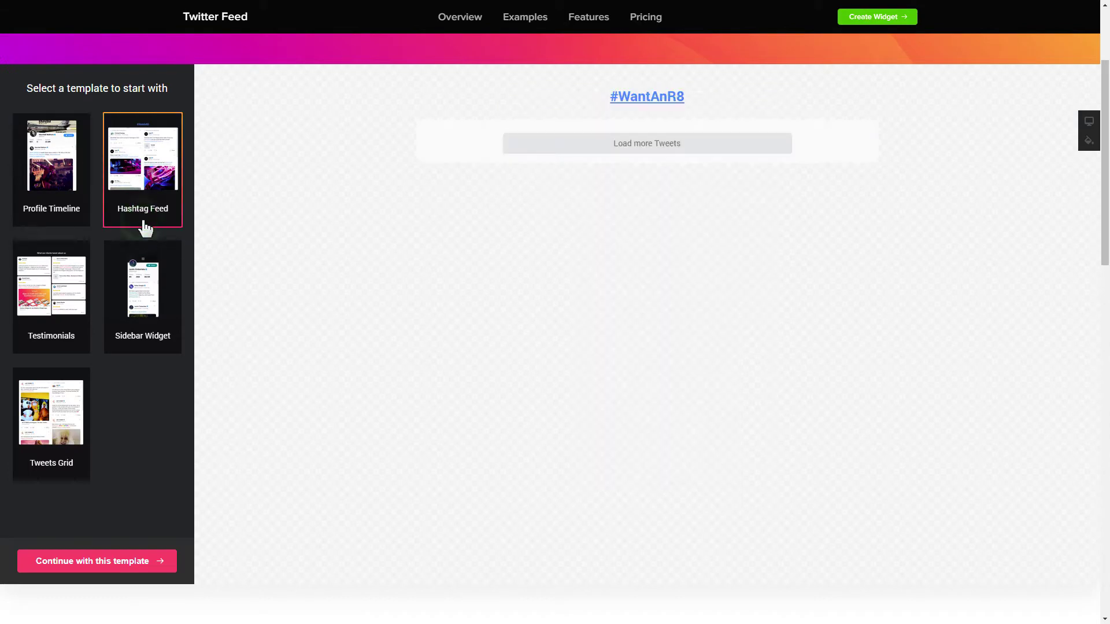
pyautogui.click(52, 349)
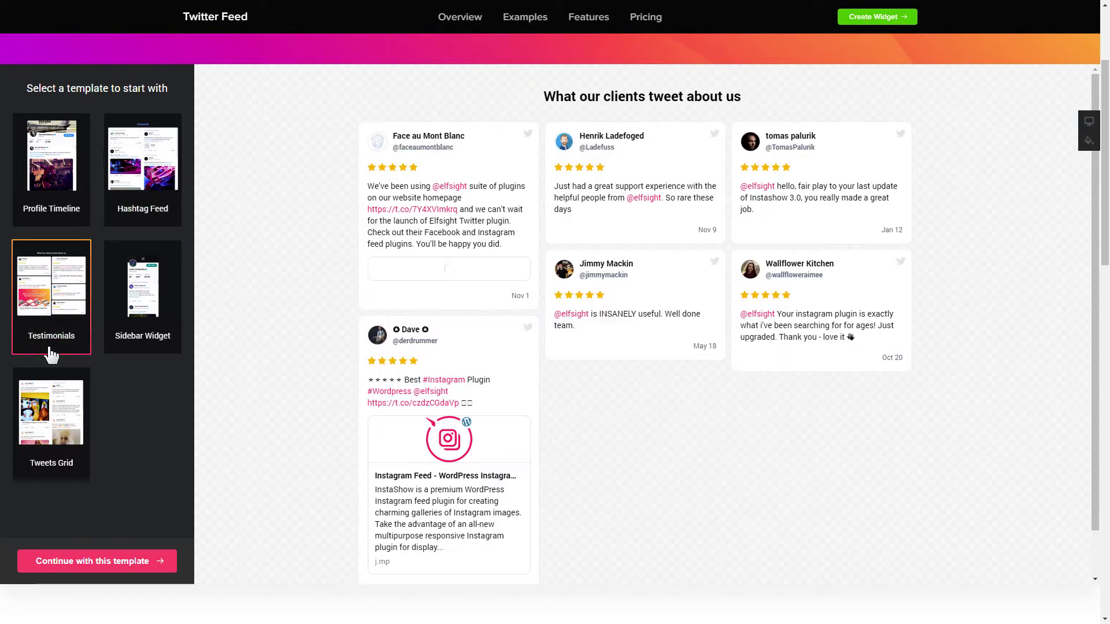
pyautogui.click(49, 227)
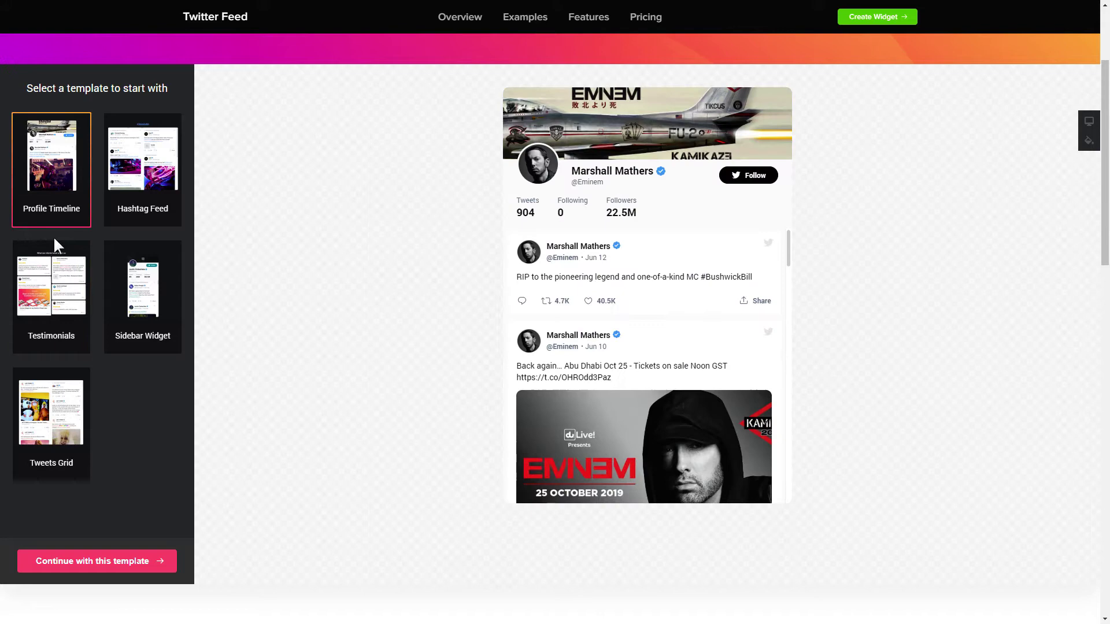
pyautogui.click(101, 564)
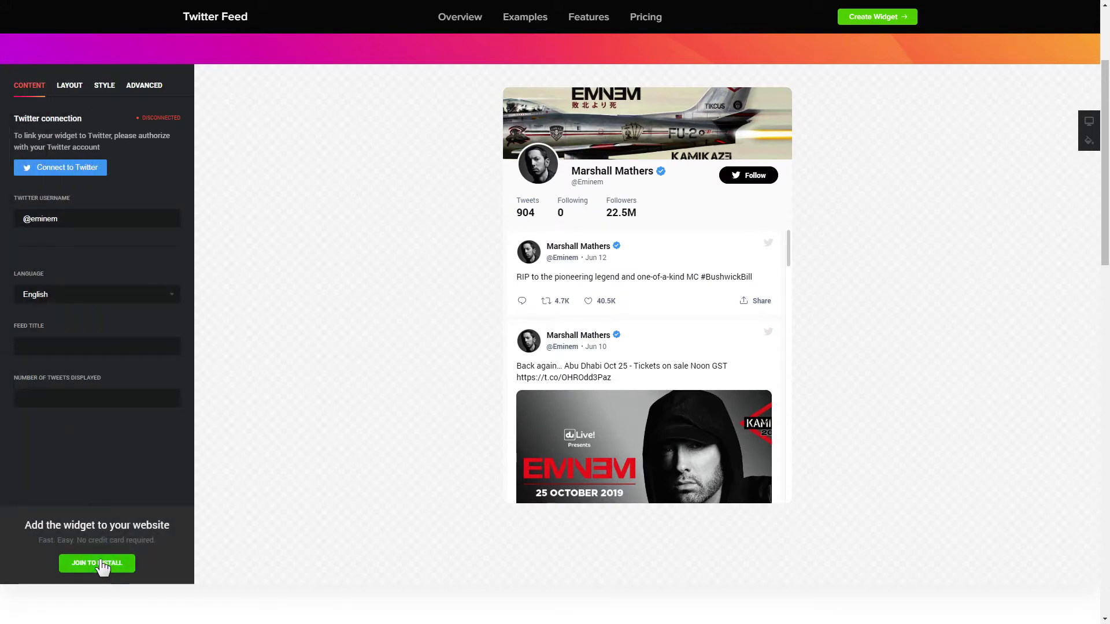
# - Connect the widget to Twitter by authorizing the Elfsight app
pyautogui.click(68, 174)
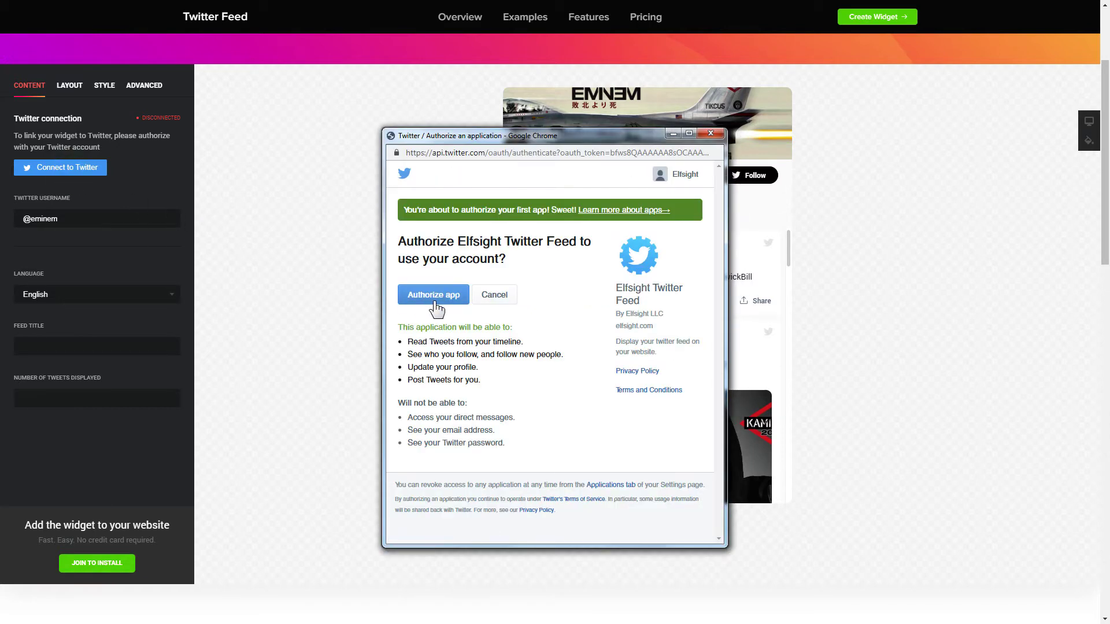
pyautogui.click(434, 296)
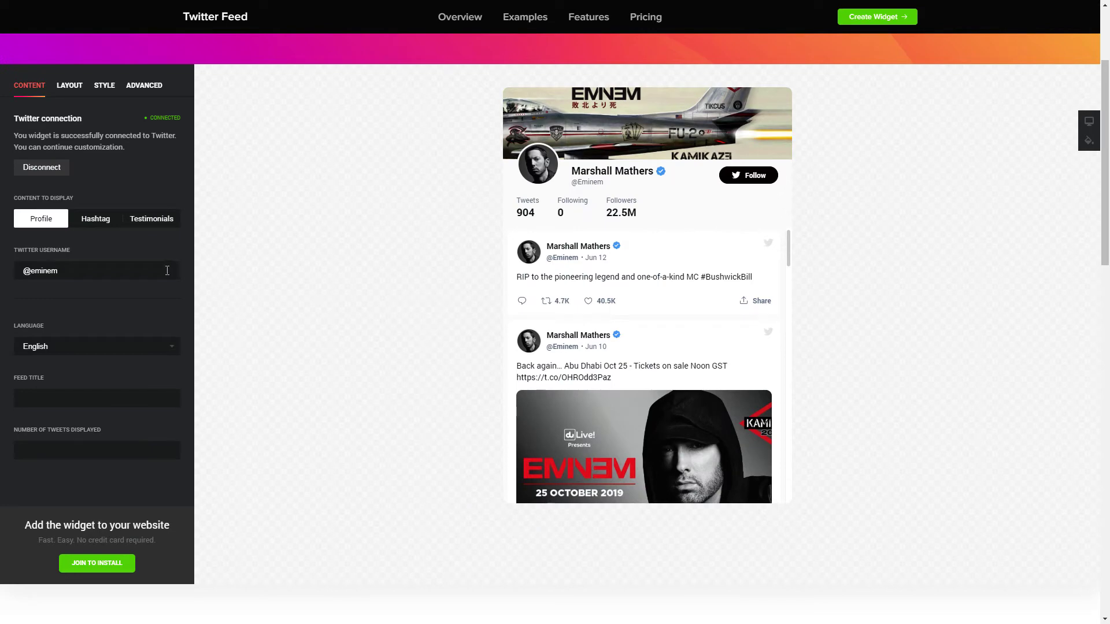
pyautogui.press('BackSpace')
pyautogui.press('BackSpace')
pyautogui.press('BackSpace')
pyautogui.write('lfsight')
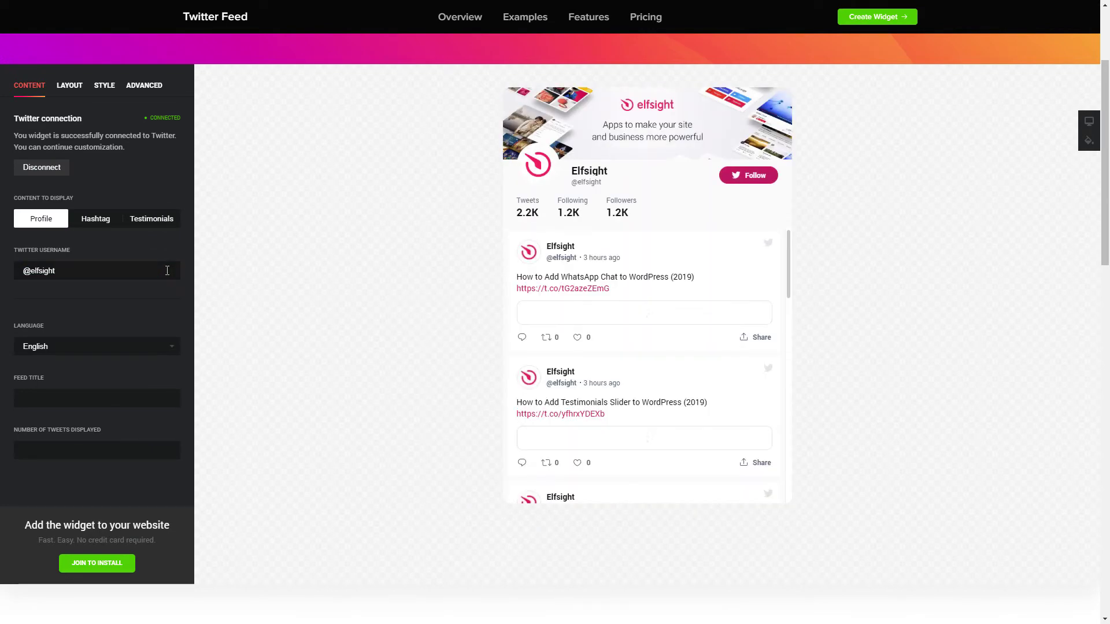
pyautogui.click(96, 222)
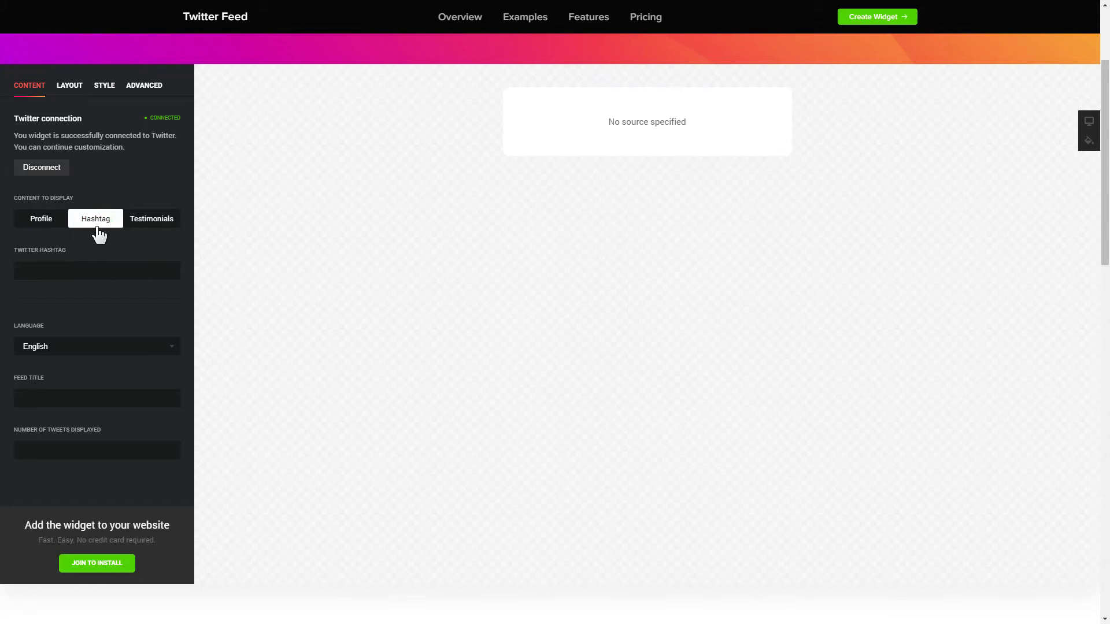
pyautogui.click(162, 268)
pyautogui.write('#elfsight')
pyautogui.press('Return')
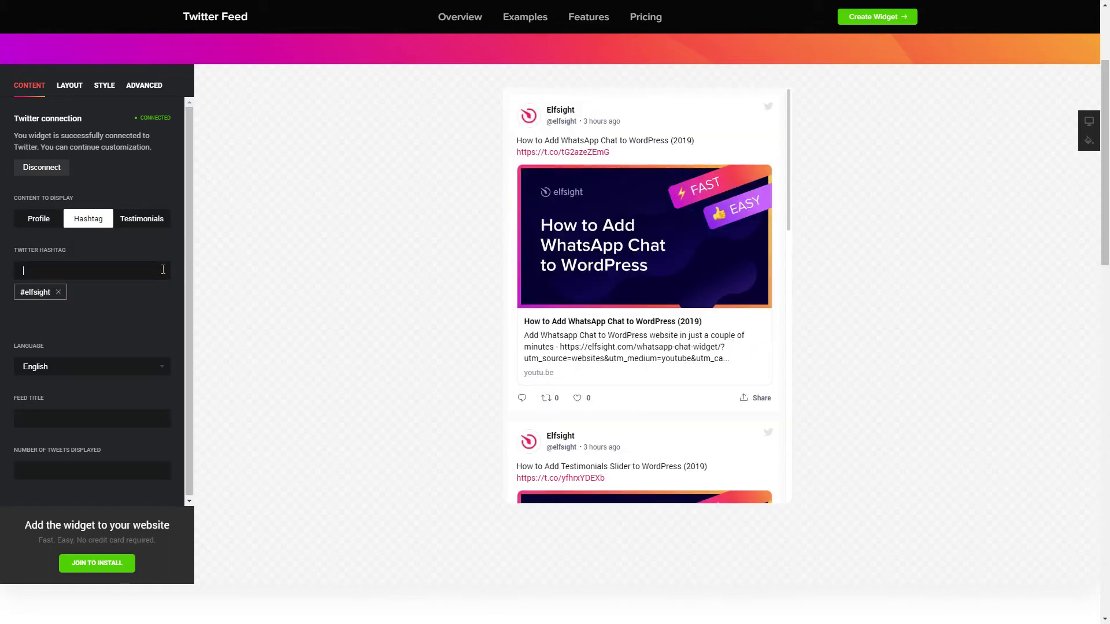
pyautogui.click(142, 219)
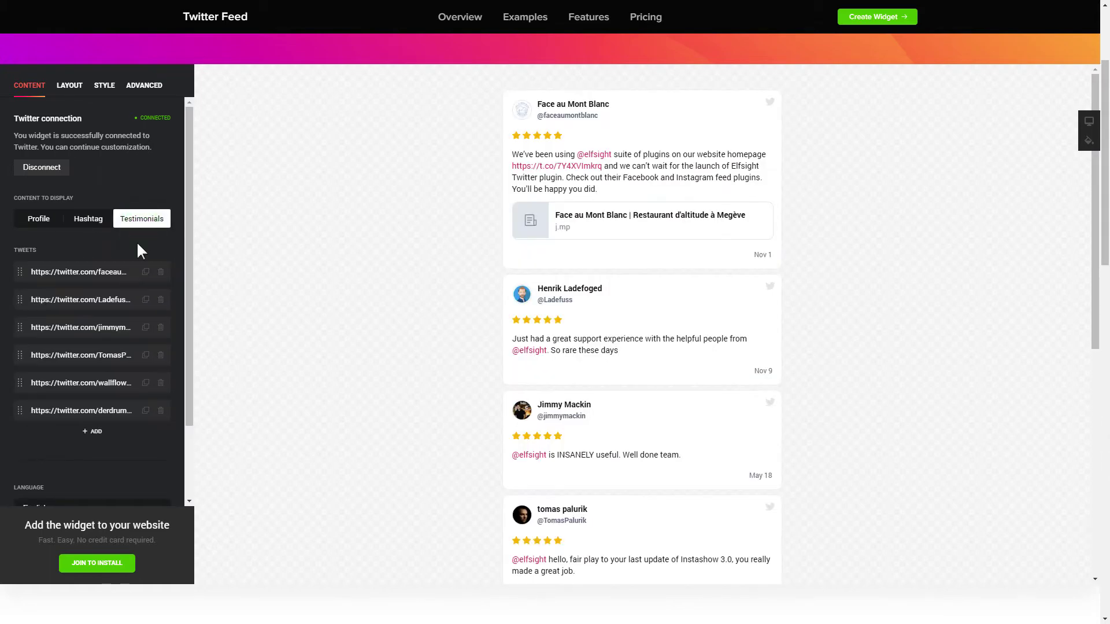
pyautogui.click(41, 233)
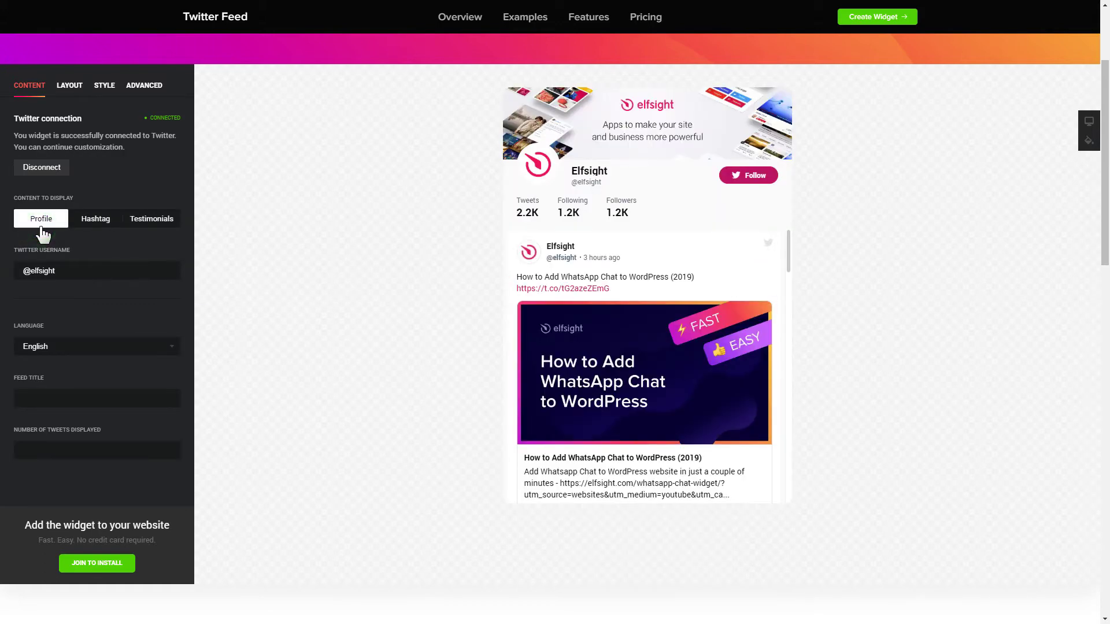
# - Review the layout, colour and custom CSS settings unchanged, then return to Content settings
pyautogui.click(70, 86)
pyautogui.click(104, 92)
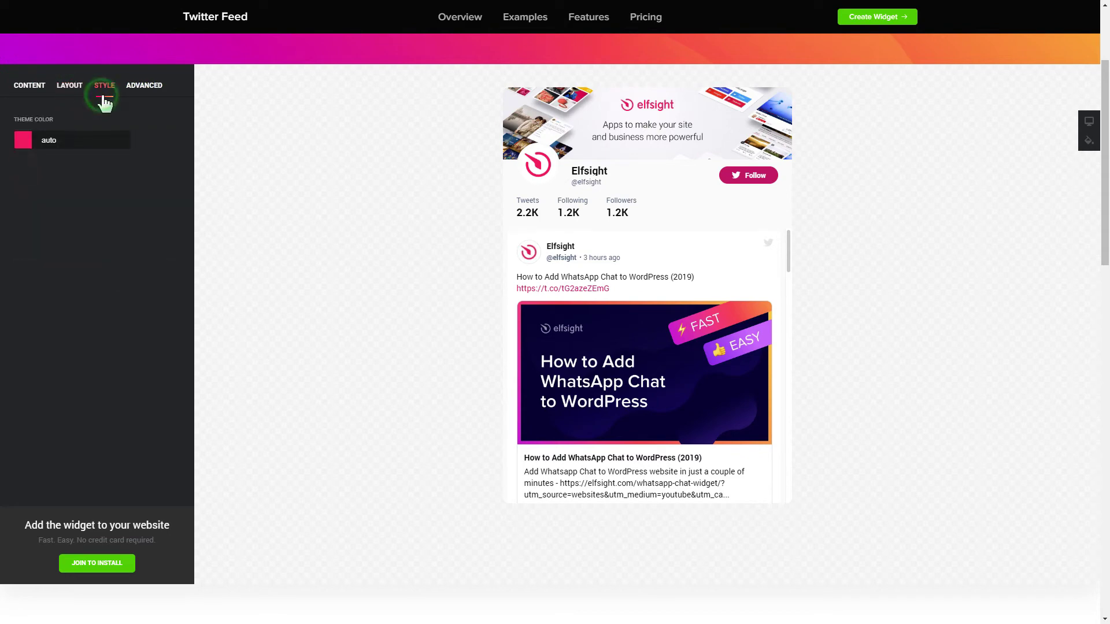
pyautogui.click(138, 96)
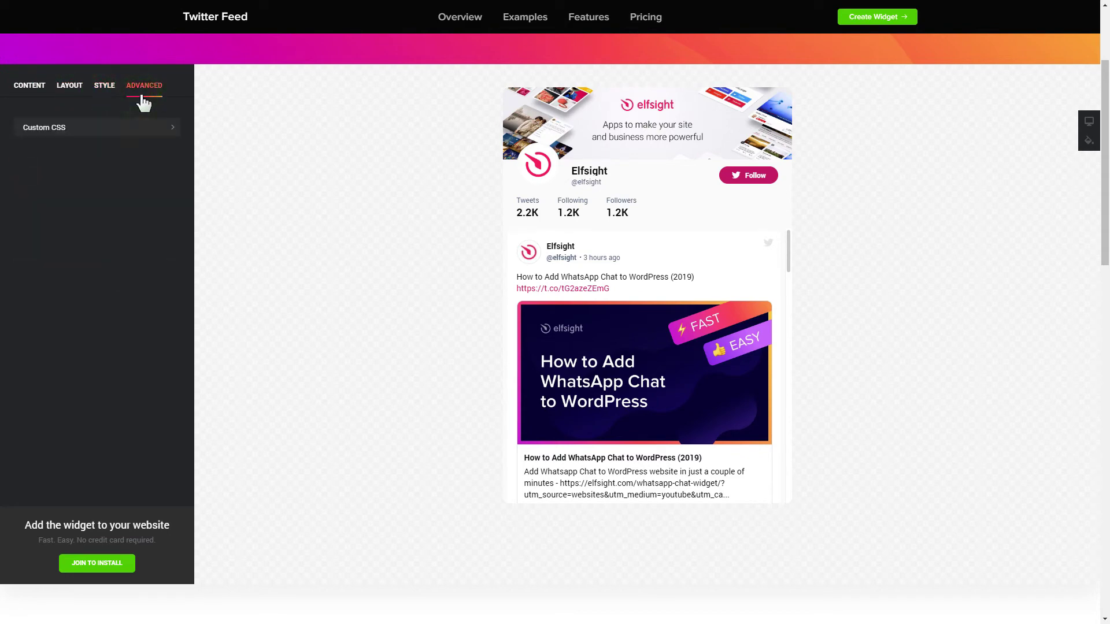
pyautogui.click(30, 98)
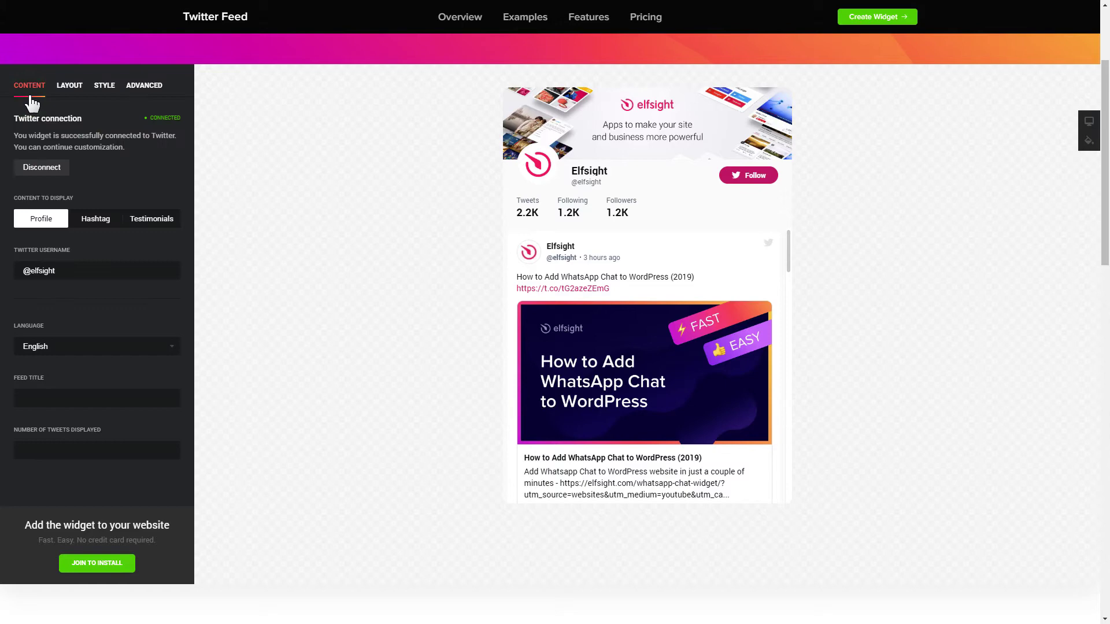
# - Sign up for an Elfsight account with an email and password to install the widget
pyautogui.click(95, 574)
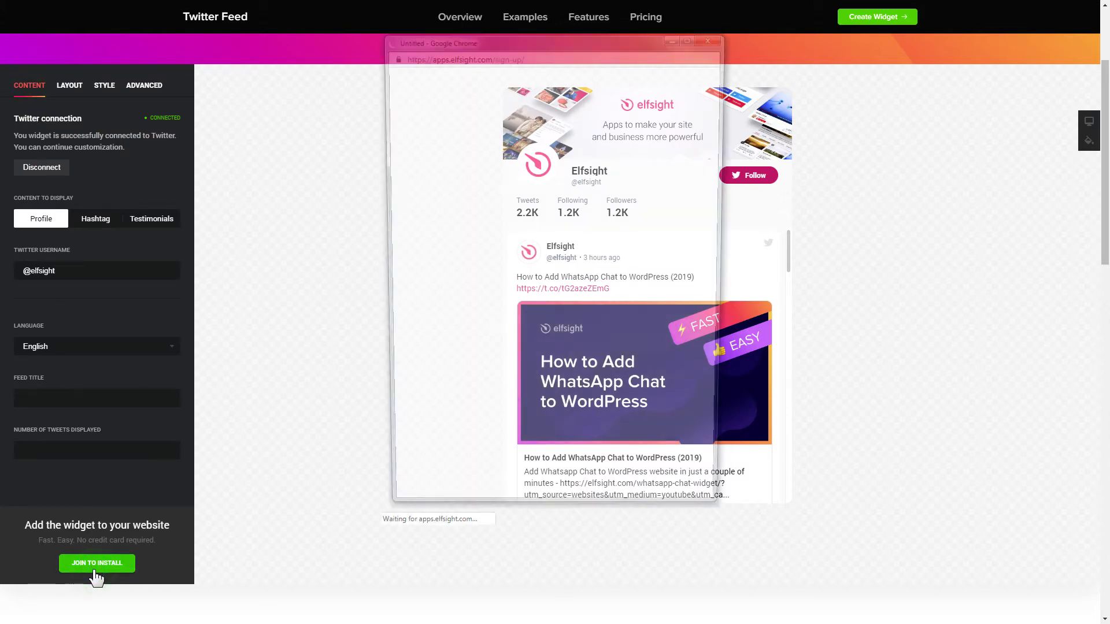
pyautogui.click(621, 244)
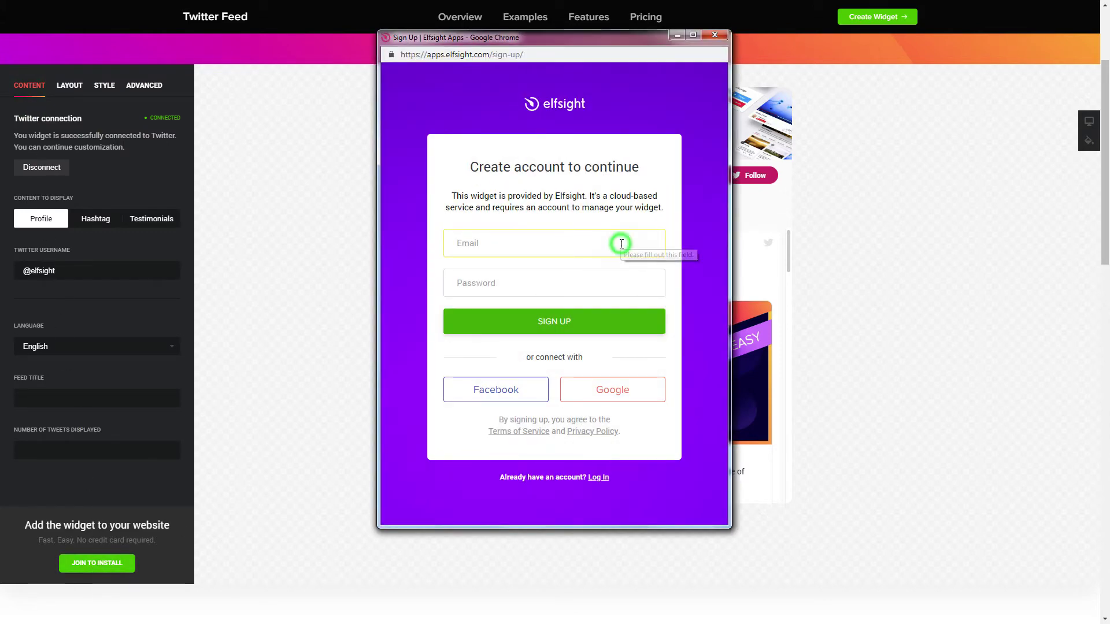
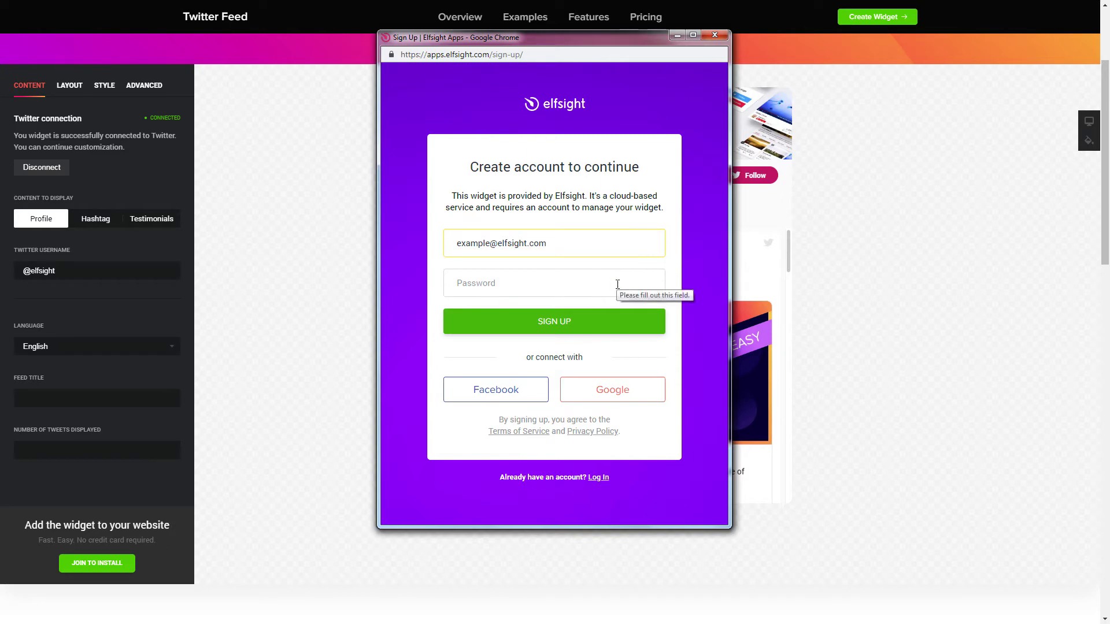
pyautogui.click(618, 284)
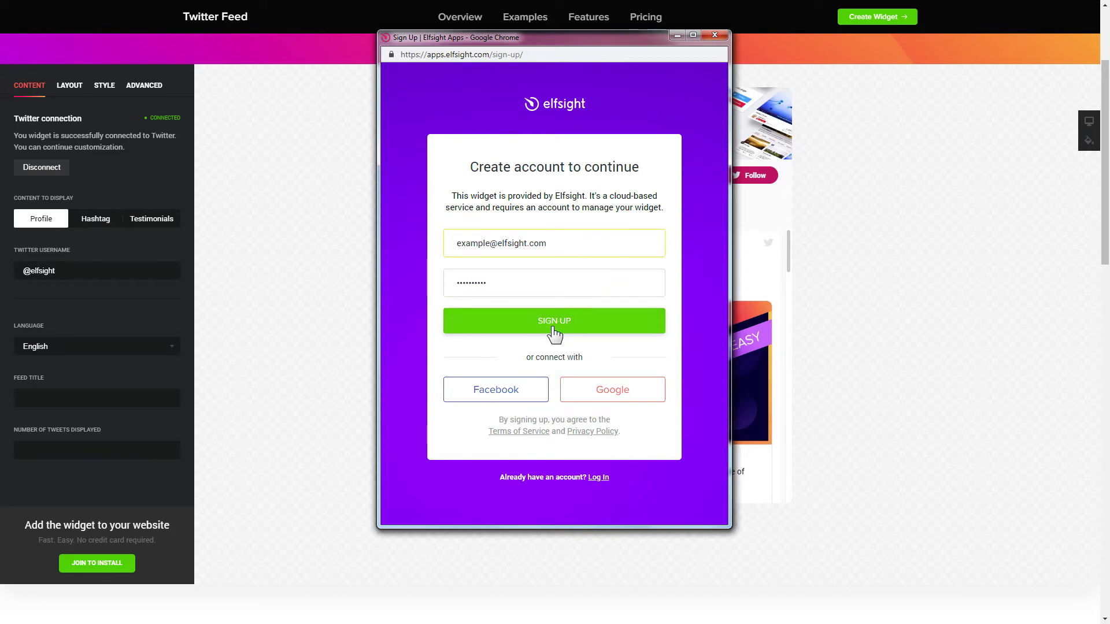
pyautogui.click(553, 329)
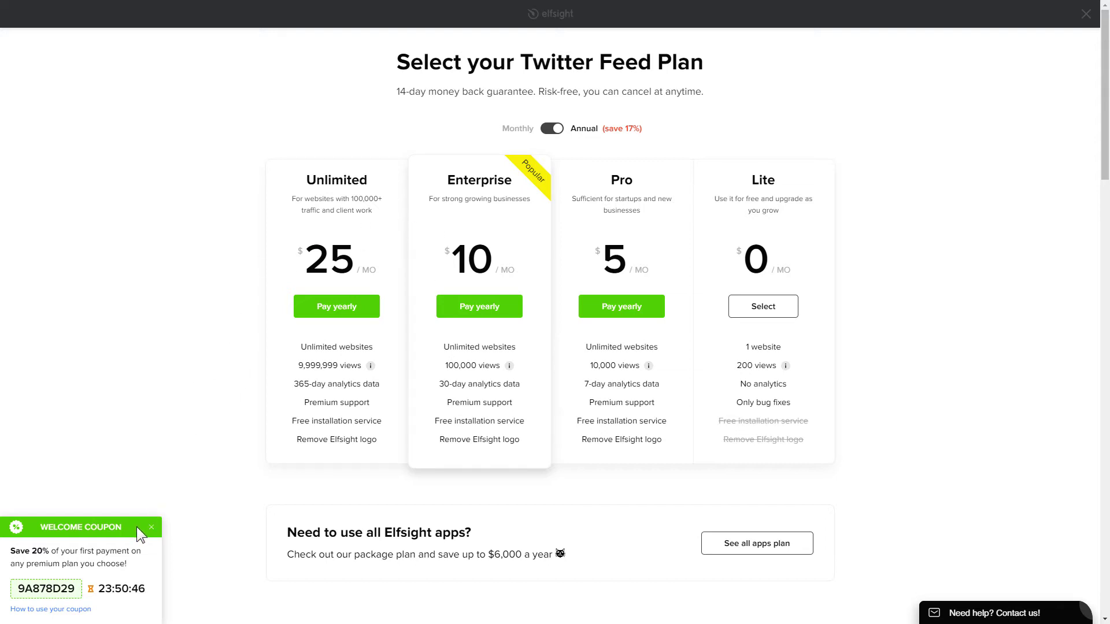
# - Choose the free Lite plan, copy the embed code, and open the Elfsight test site
pyautogui.click(763, 305)
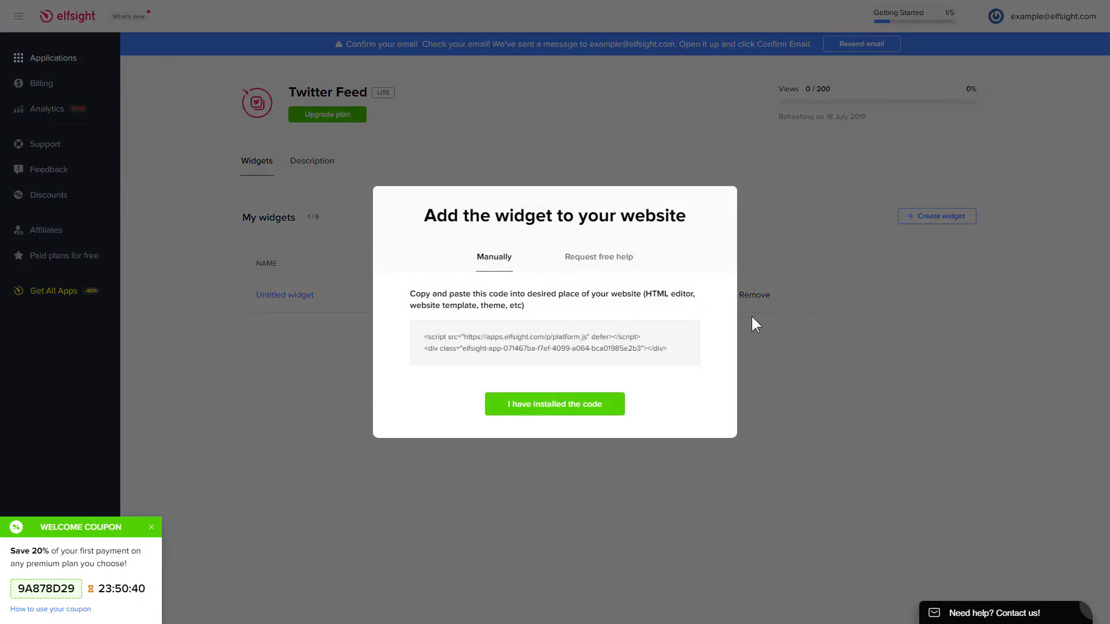
pyautogui.click(682, 358)
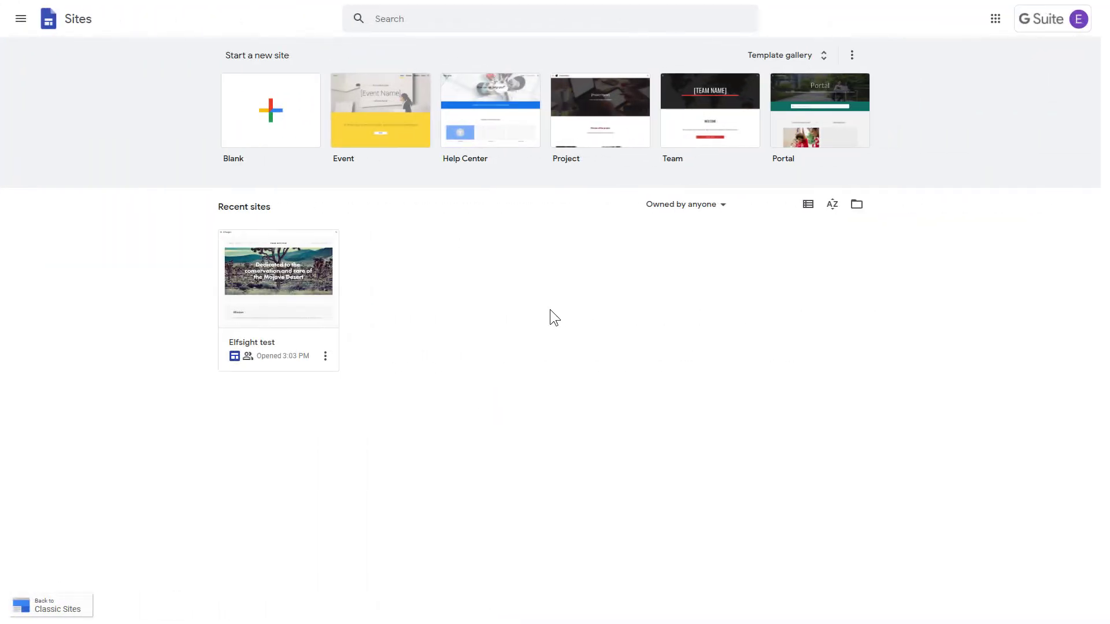
pyautogui.click(279, 293)
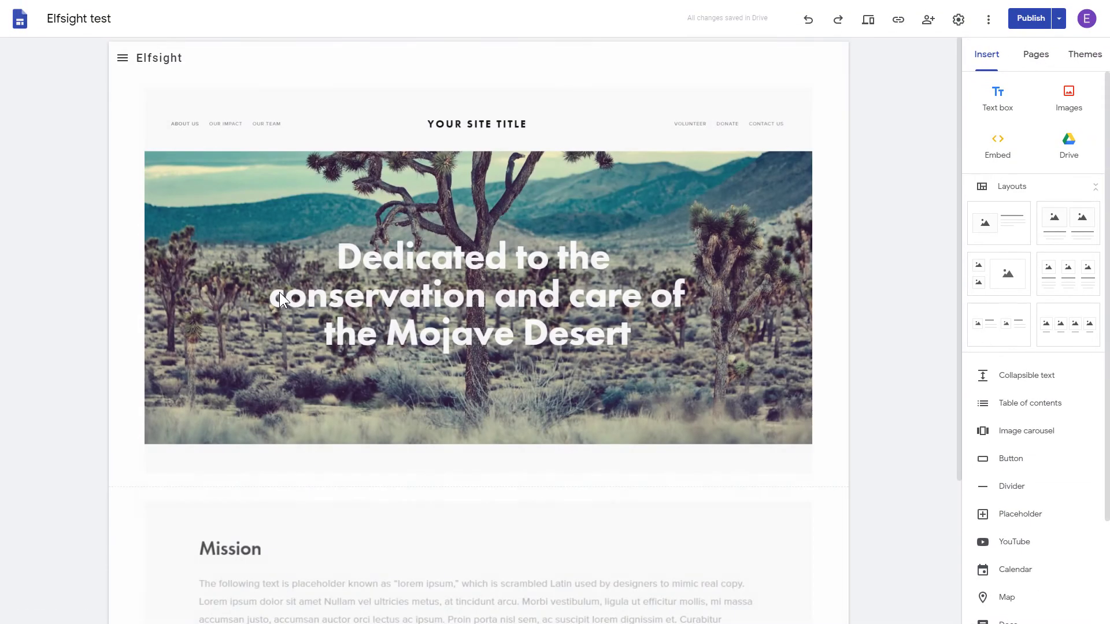
# - Paste the Elfsight code into a Google Sites embed below Mission, insert it, and publish
pyautogui.click(997, 164)
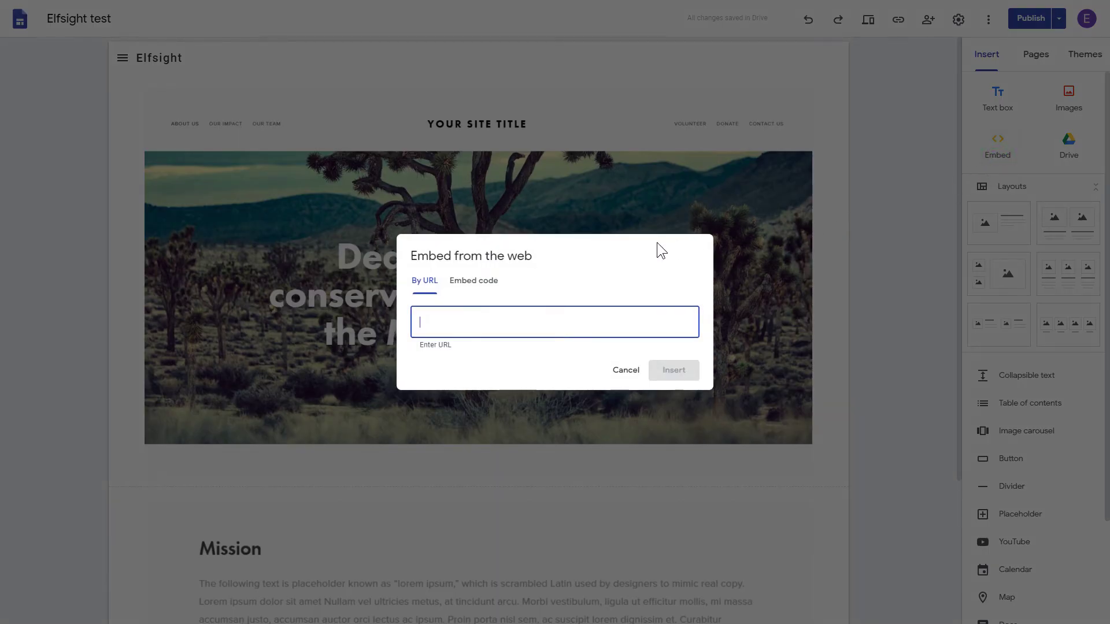
pyautogui.click(478, 286)
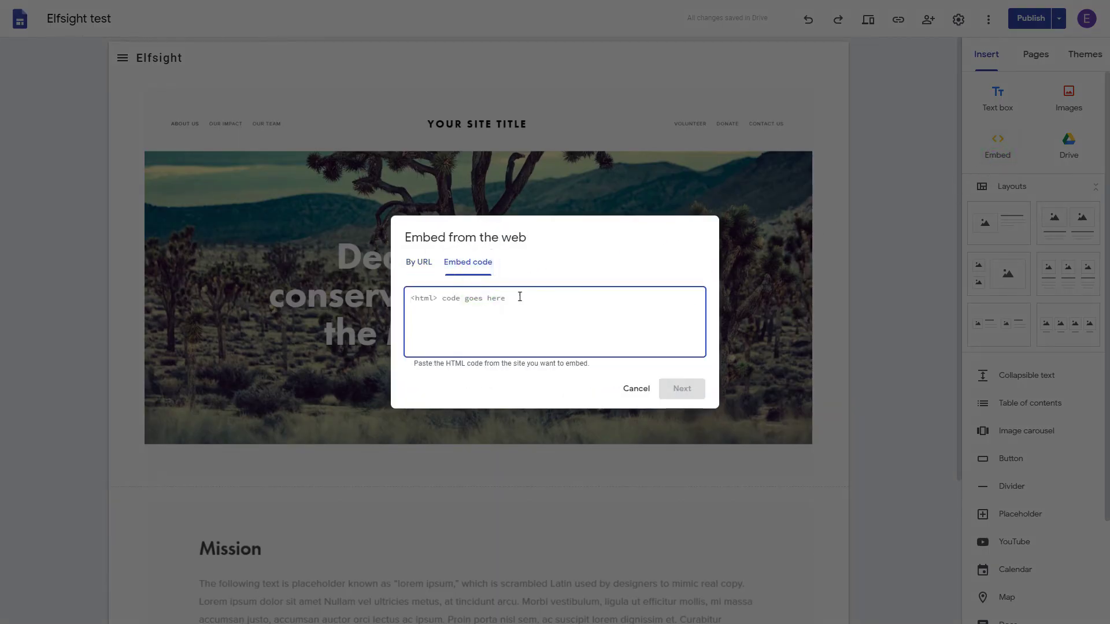
pyautogui.rightClick(575, 319)
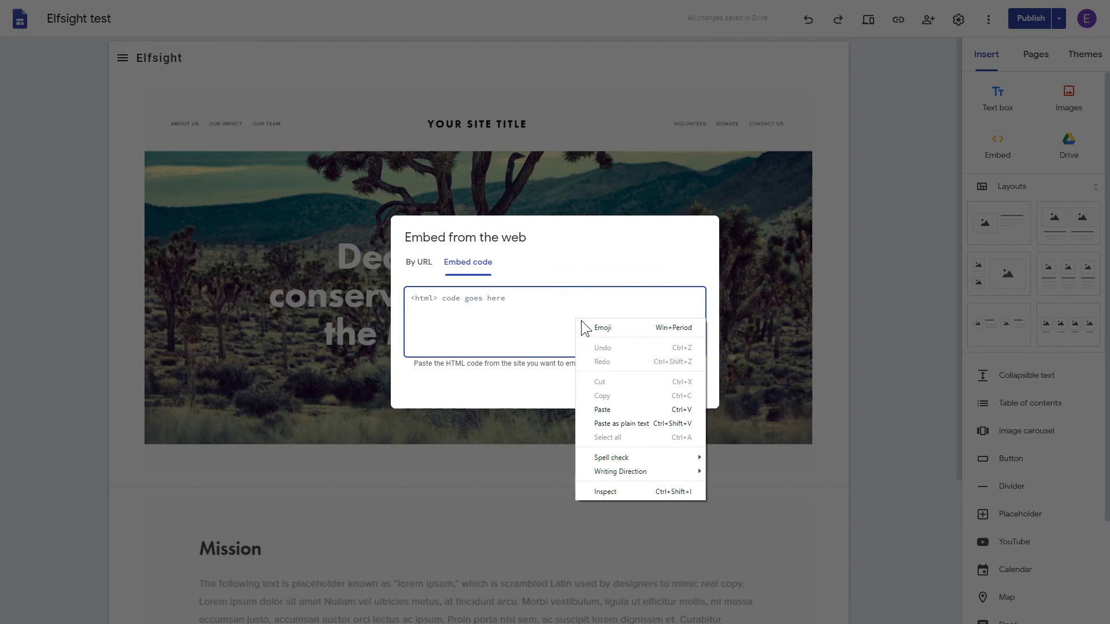
pyautogui.click(636, 407)
pyautogui.click(702, 396)
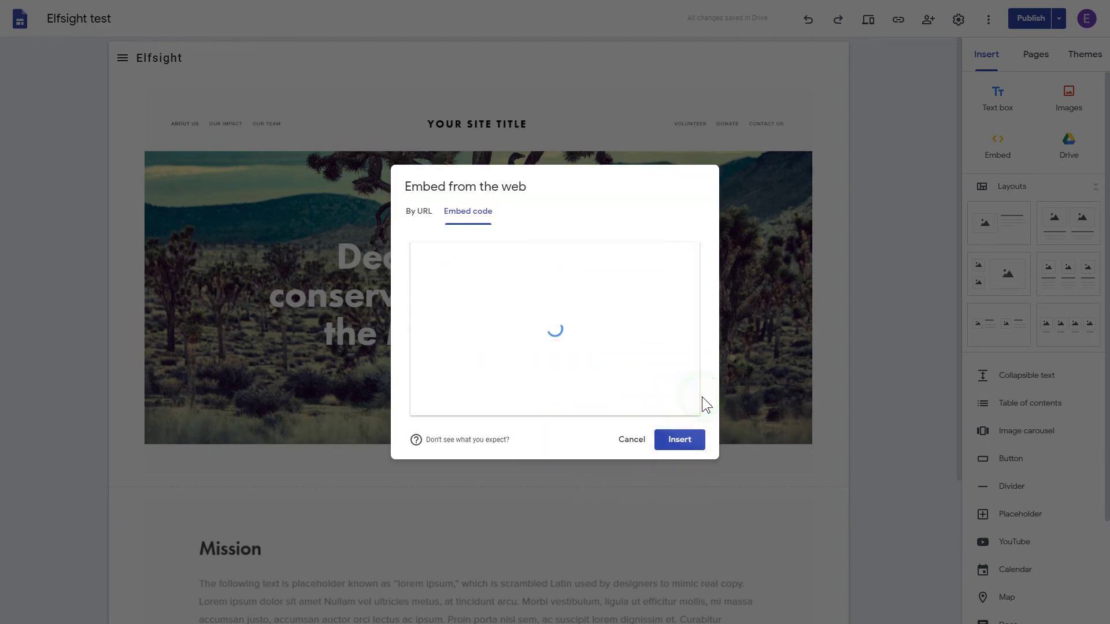
pyautogui.click(680, 446)
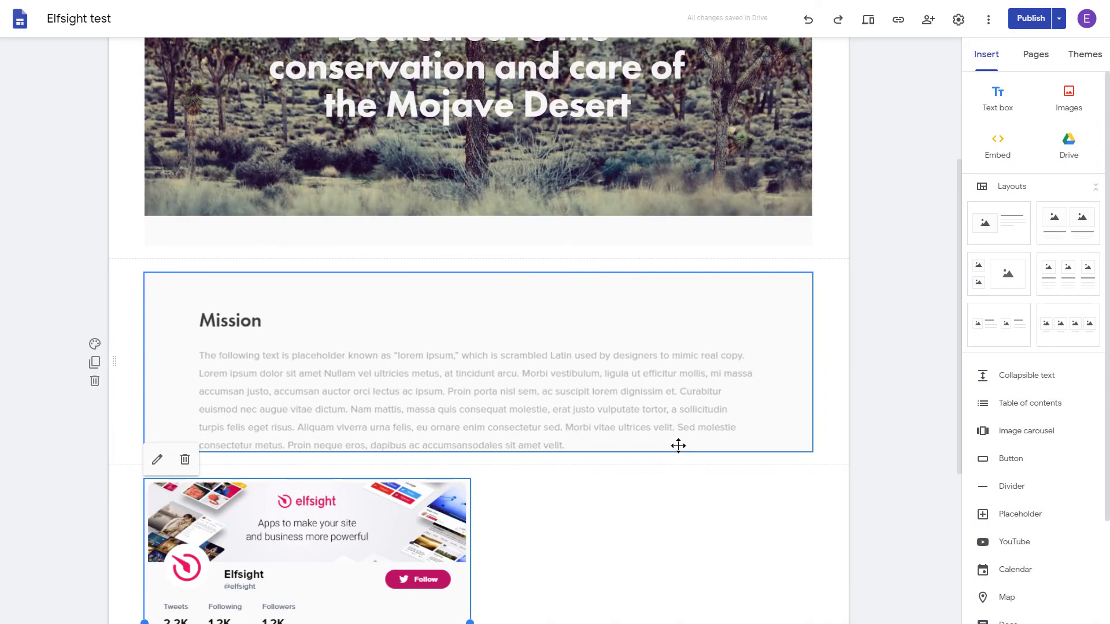
pyautogui.click(1030, 26)
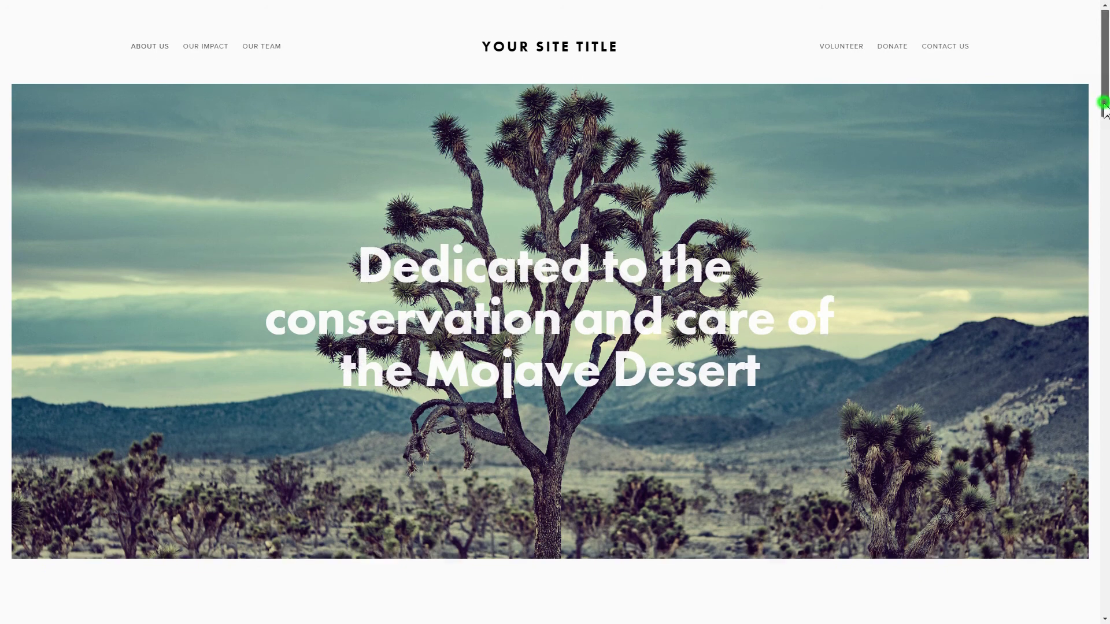
pyautogui.moveTo(1105, 105); pyautogui.dragTo(1106, 240)
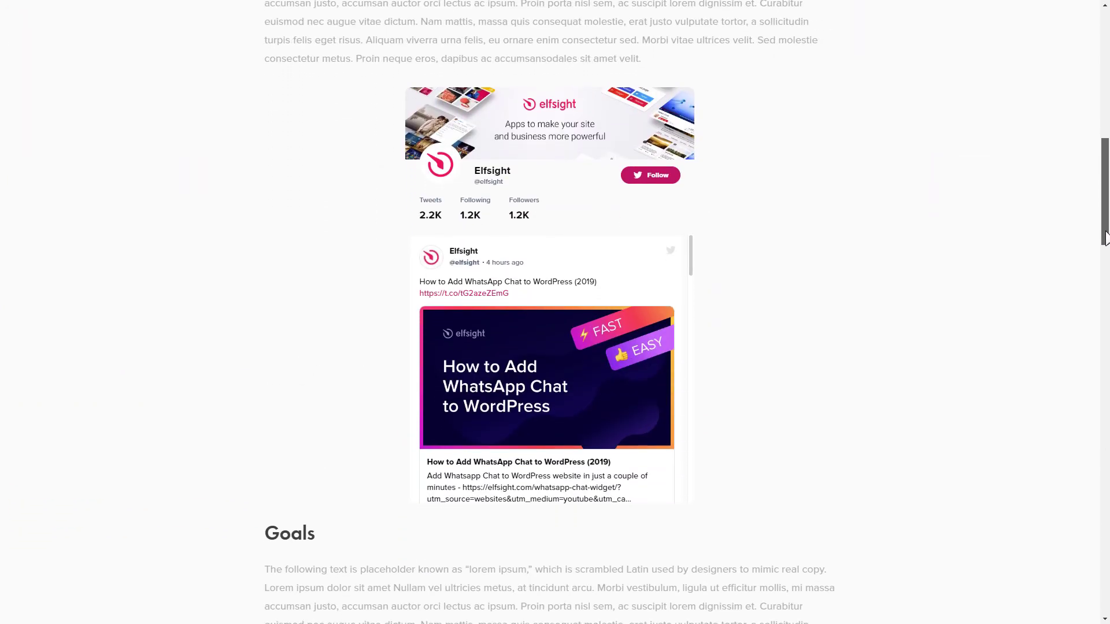
pyautogui.moveTo(691, 261); pyautogui.dragTo(697, 479)
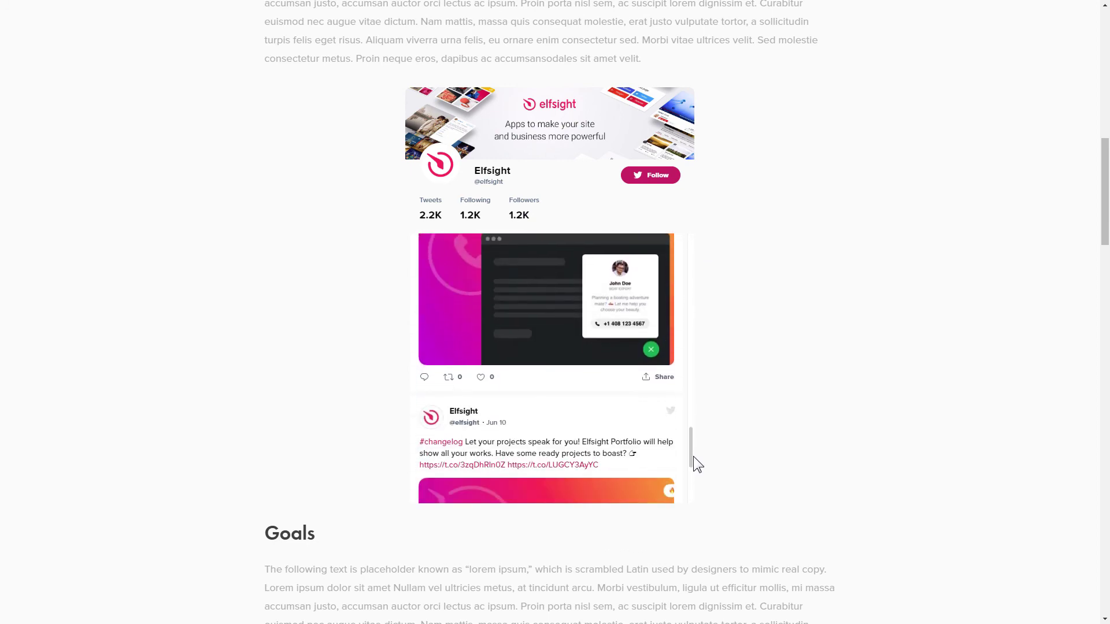